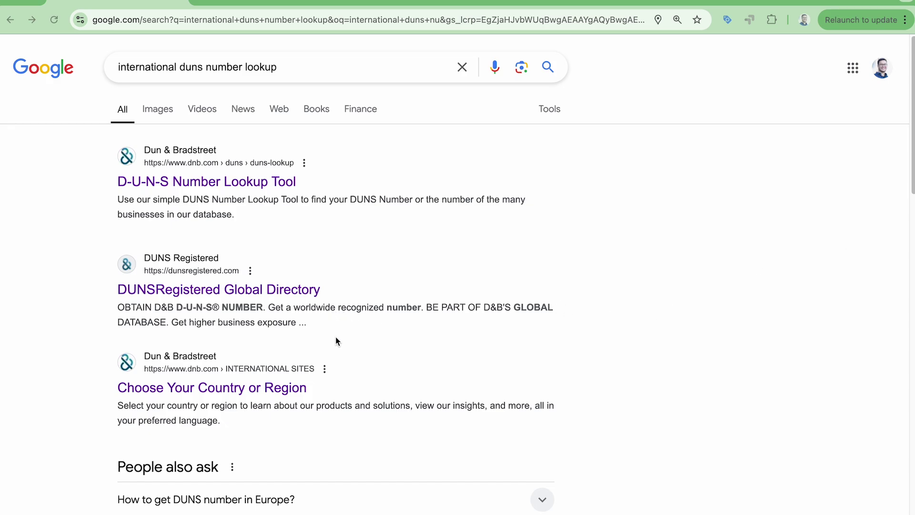
Step: Open the Switzerland – English Dun & Bradstreet site from the Europe region list
left_click(288, 390)
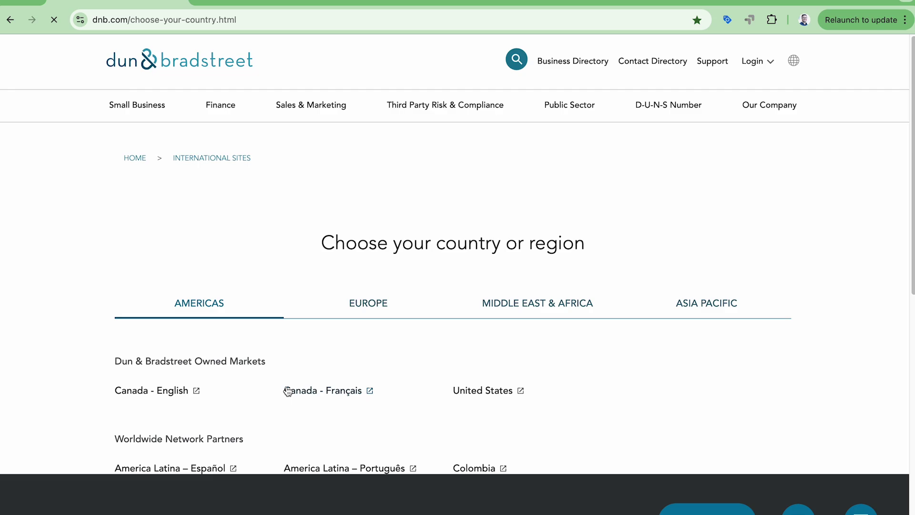
scroll(613, 275, "down", 5)
scroll(533, 243, "up", 3)
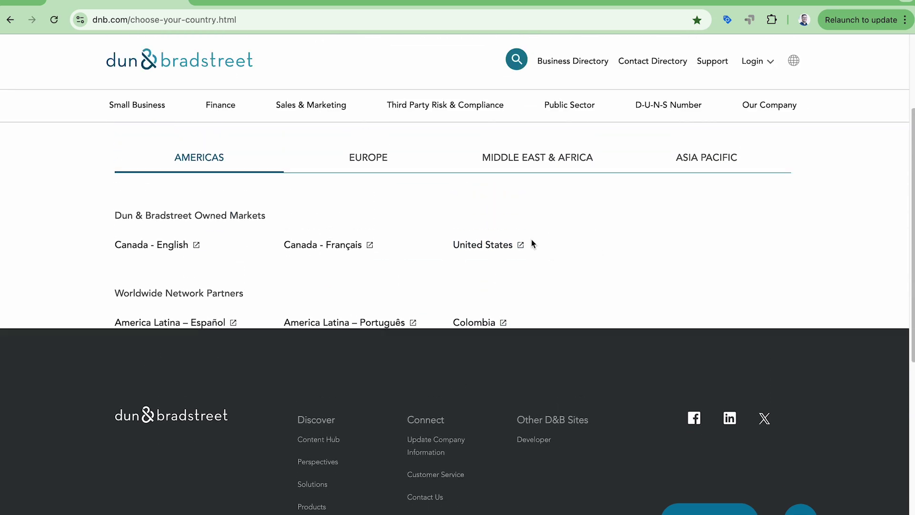
left_click(387, 193)
scroll(832, 306, "down", 2)
scroll(832, 306, "down", 2)
scroll(832, 307, "down", 1)
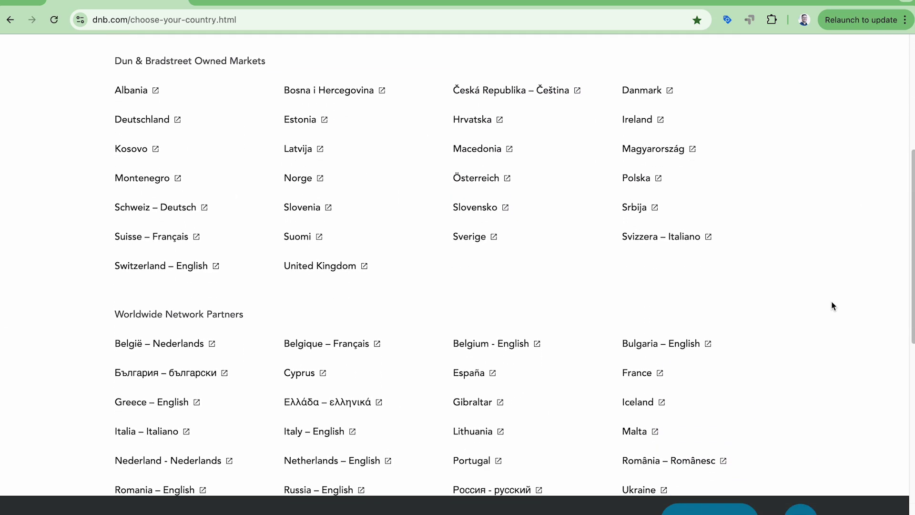
left_click(135, 266)
left_click(644, 106)
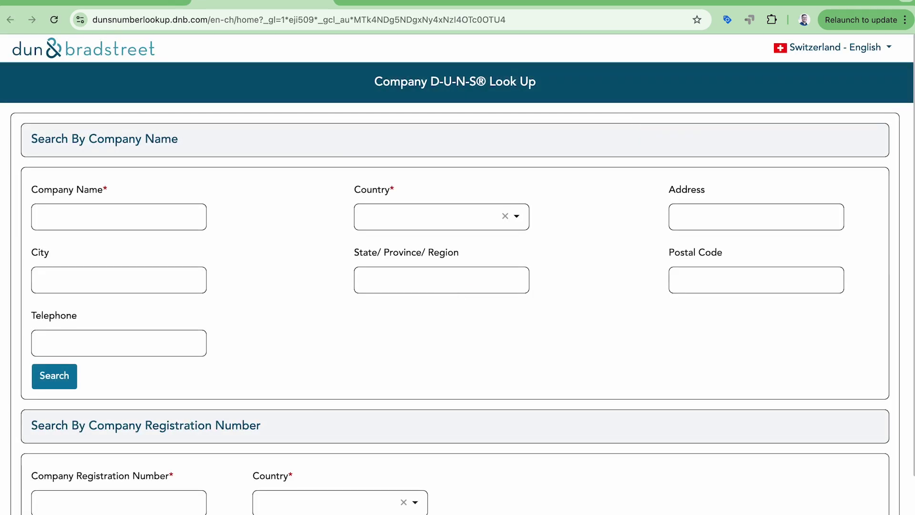
left_click(378, 423)
scroll(397, 340, "down", 10)
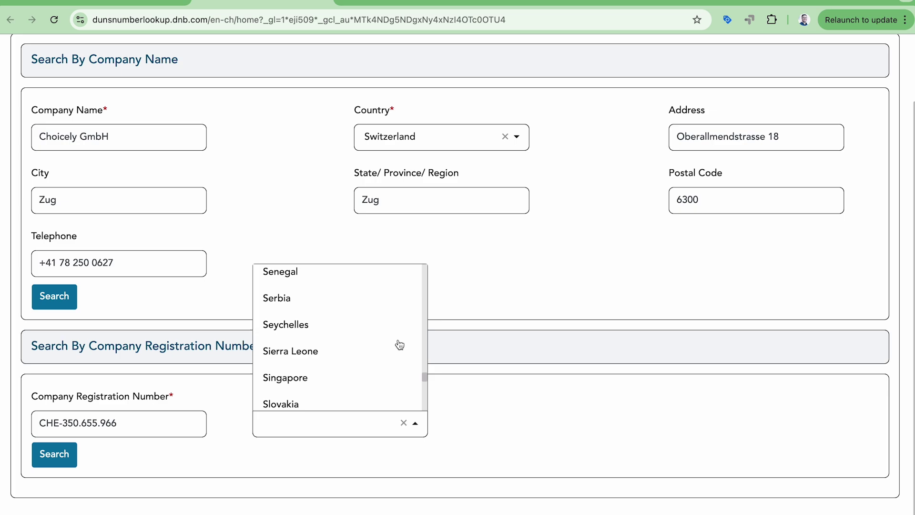
scroll(400, 345, "down", 5)
scroll(400, 345, "down", 3)
scroll(380, 379, "down", 4)
scroll(379, 336, "up", 1)
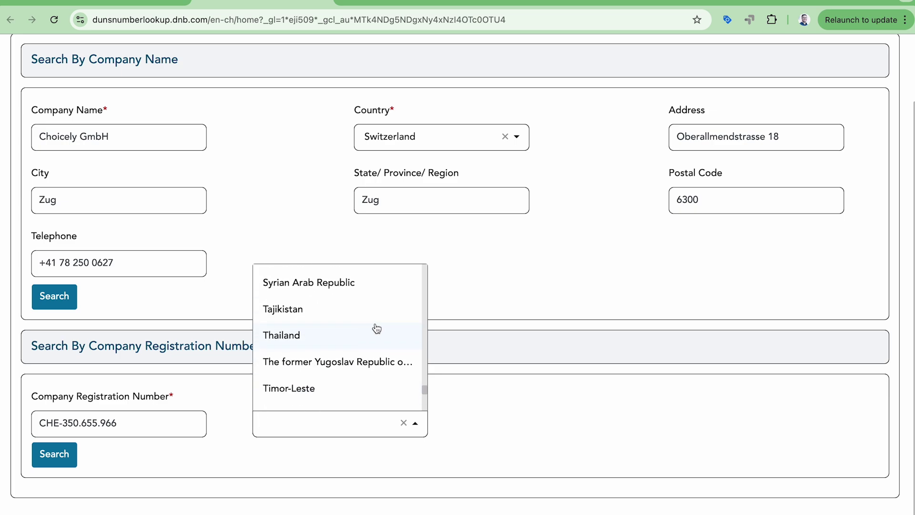
scroll(382, 327, "up", 2)
left_click(289, 304)
scroll(450, 340, "up", 2)
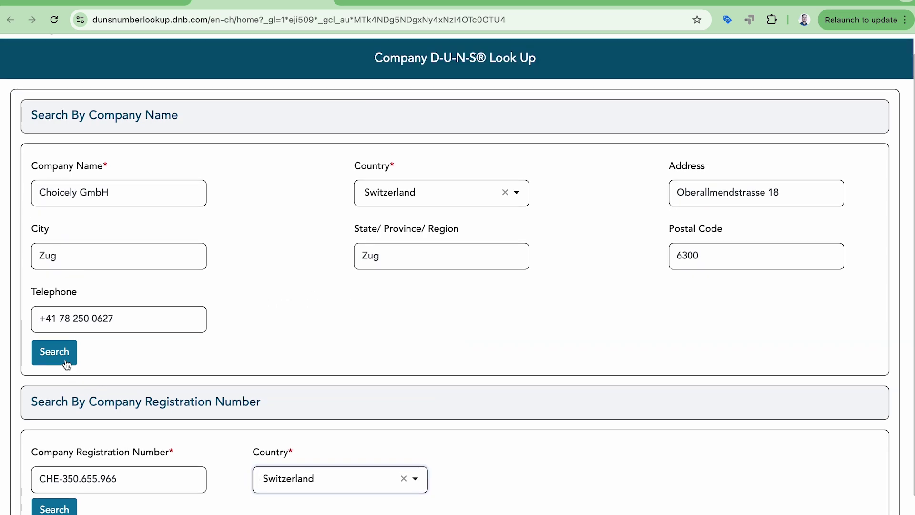
scroll(214, 358, "down", 2)
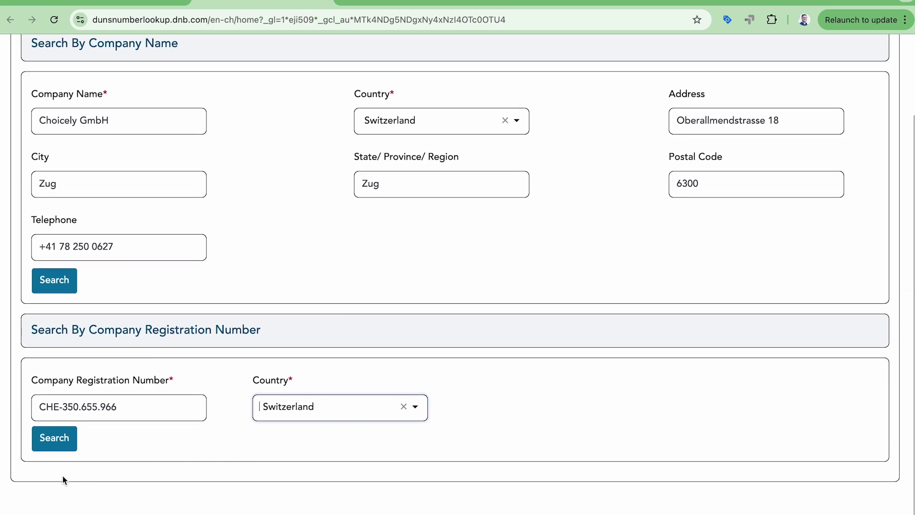
left_click(68, 450)
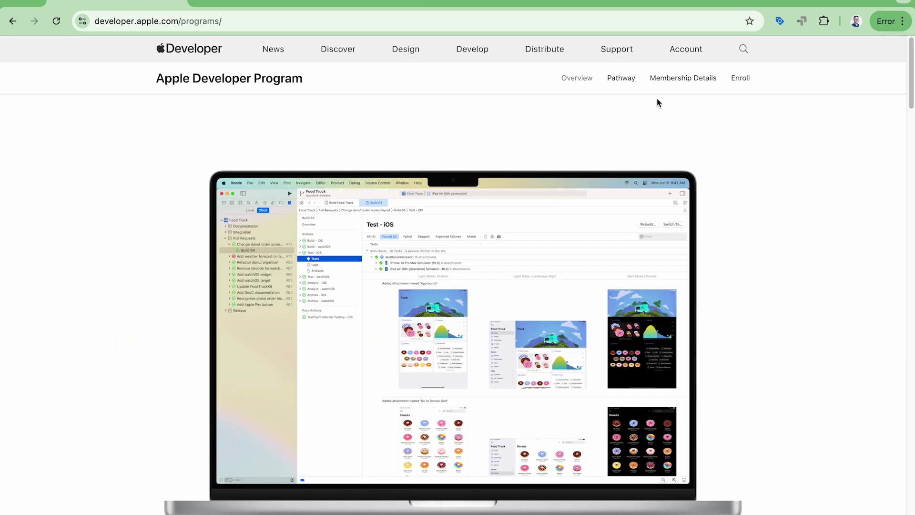
Step: Enter the Apple Account email on the developer account sign-in page
left_click(686, 49)
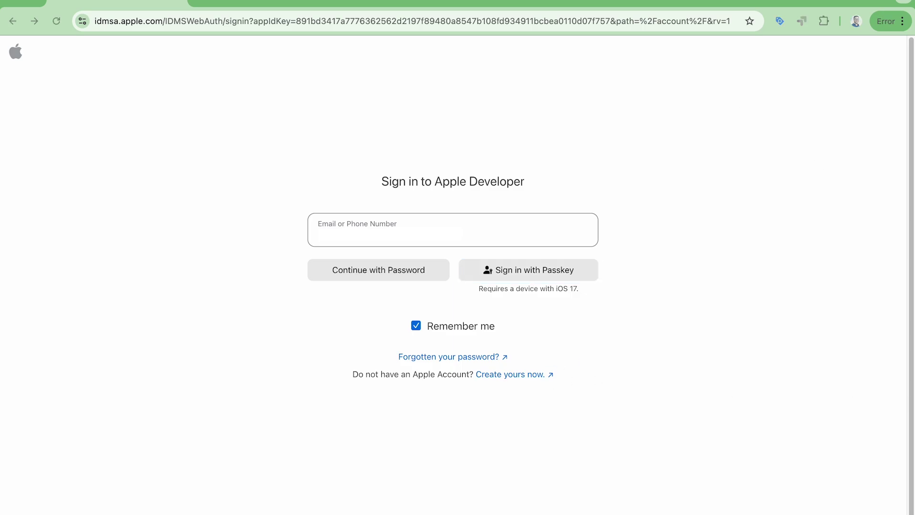
left_click(442, 236)
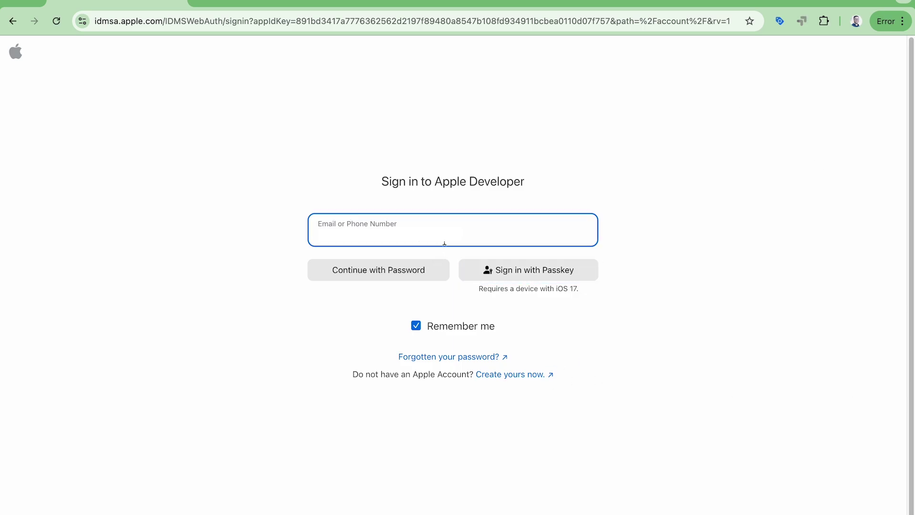
left_click(379, 270)
left_click(289, 290)
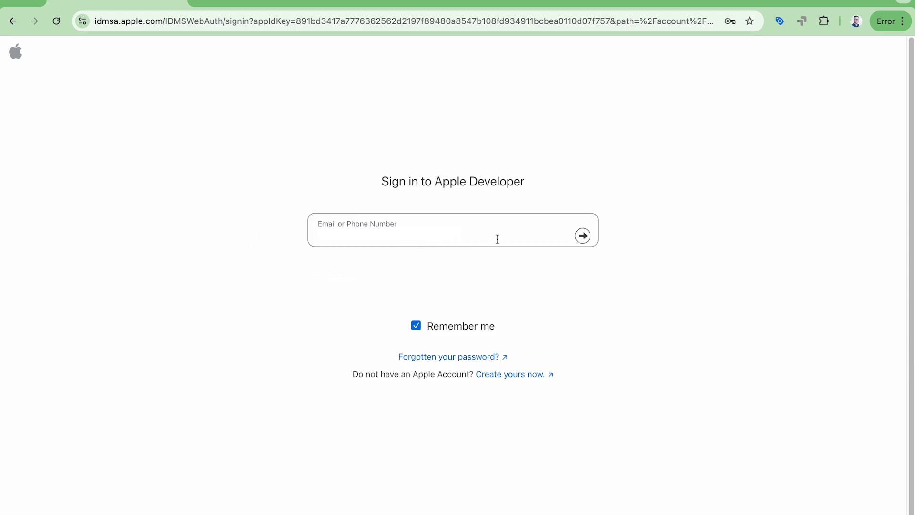
left_click(449, 243)
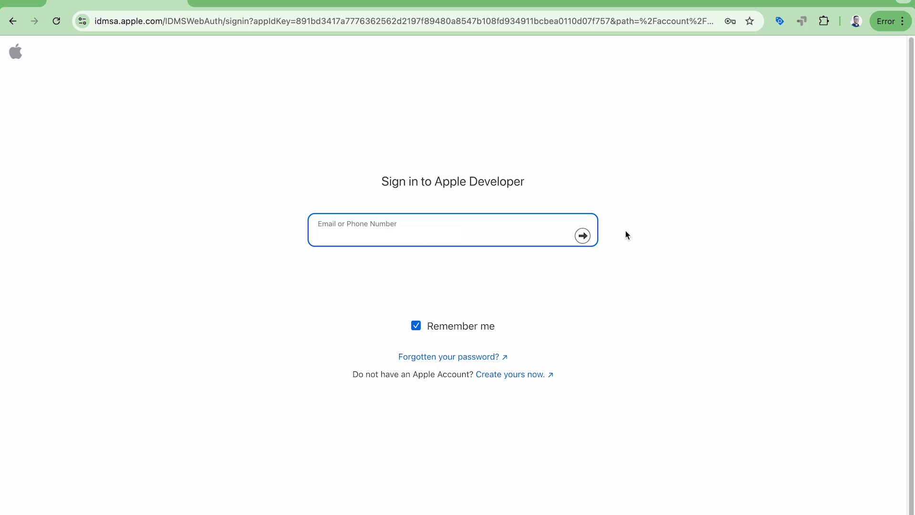
left_click(584, 236)
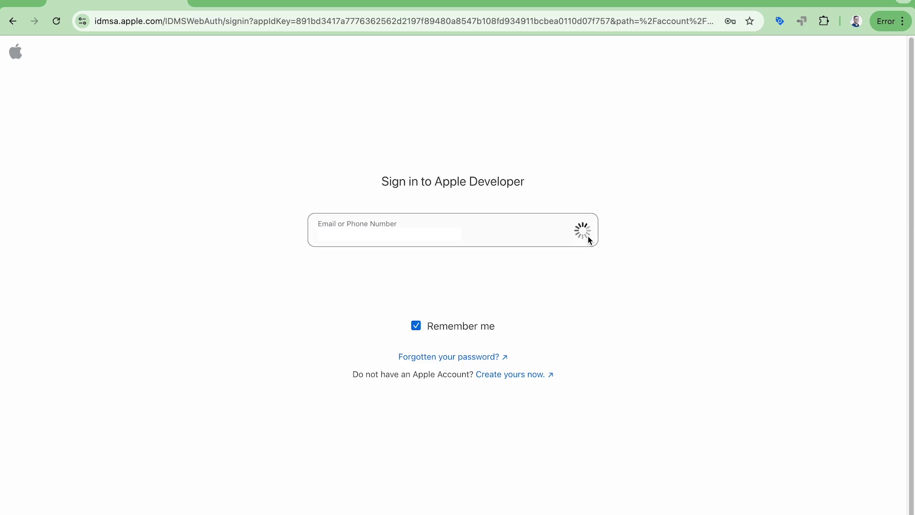
Step: Sign in with the password and begin entering the six-digit verification code
left_click(404, 269)
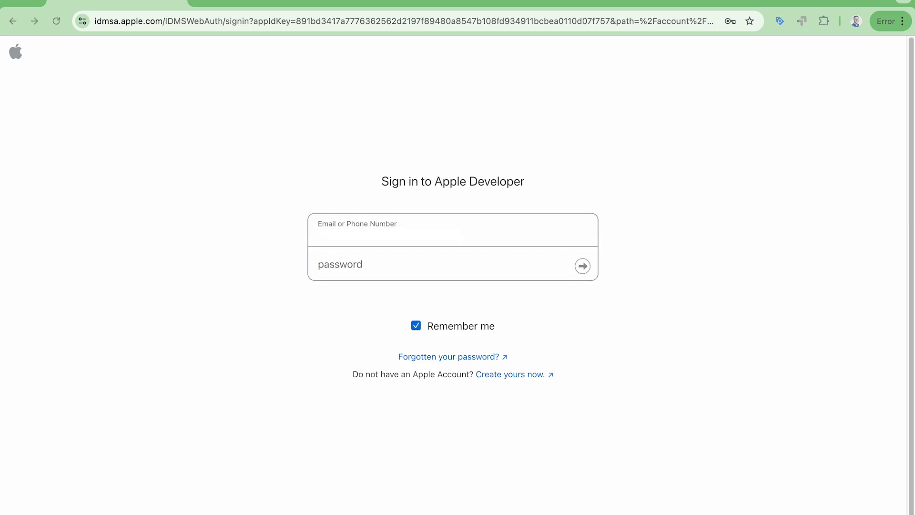
left_click(368, 275)
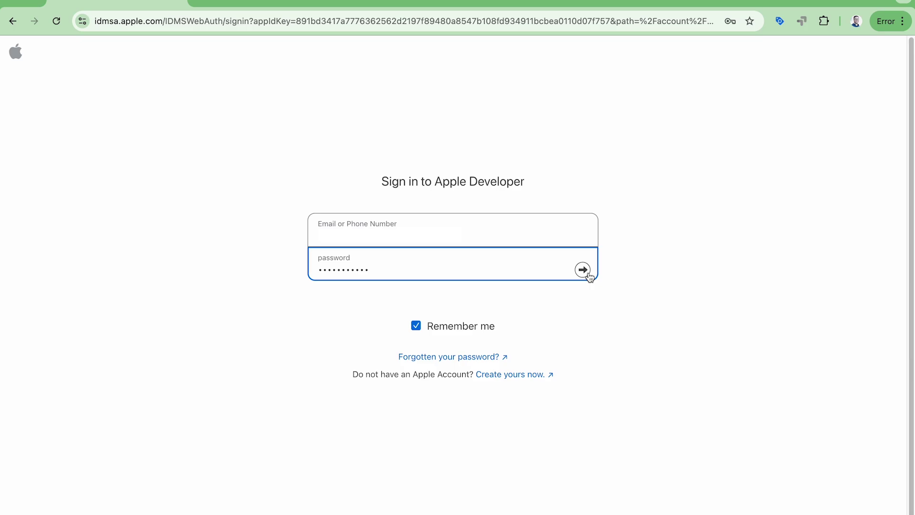
left_click(584, 271)
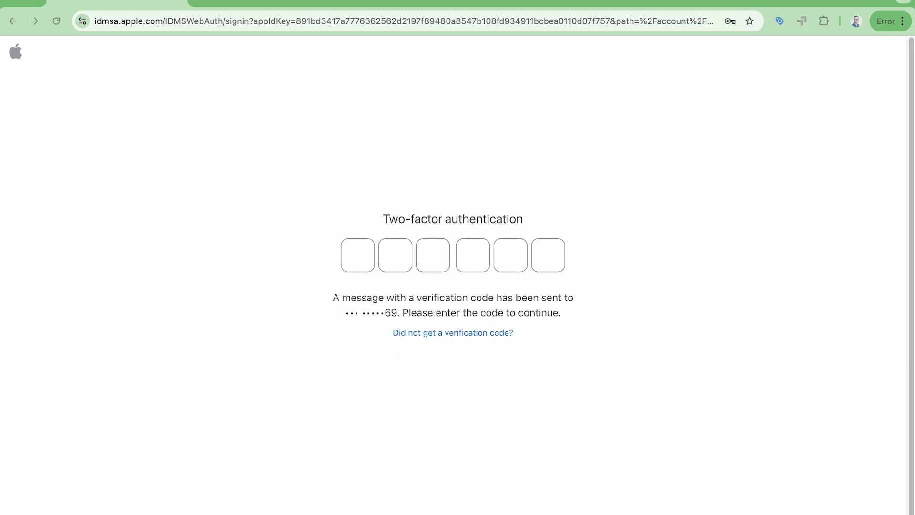
left_click(365, 255)
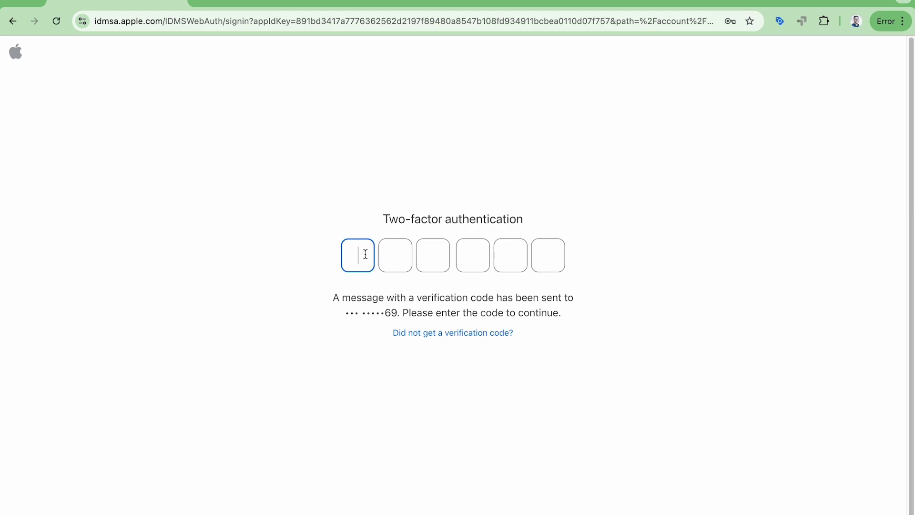
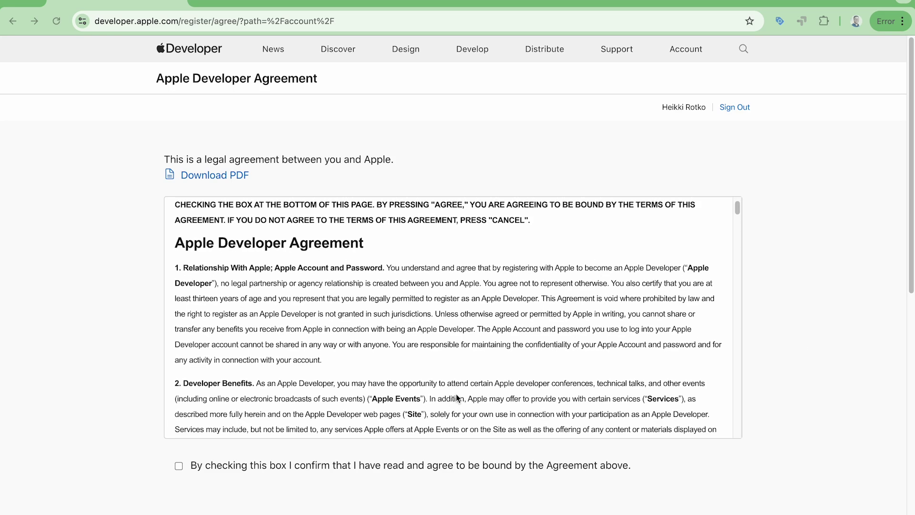
scroll(512, 429, "down", 4)
Step: Accept the Developer Agreement declining news communications, then continue enrollment on the web
left_click(403, 373)
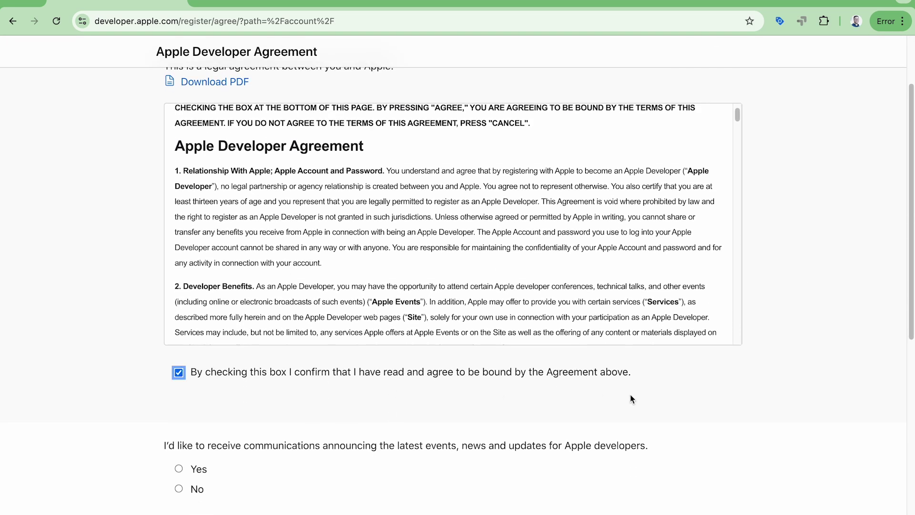
scroll(631, 394, "down", 2)
scroll(352, 416, "down", 2)
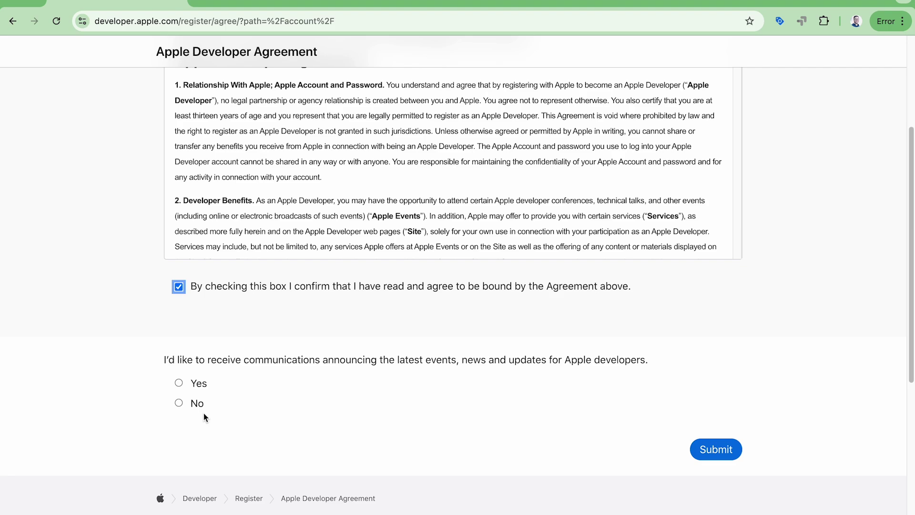
left_click(179, 403)
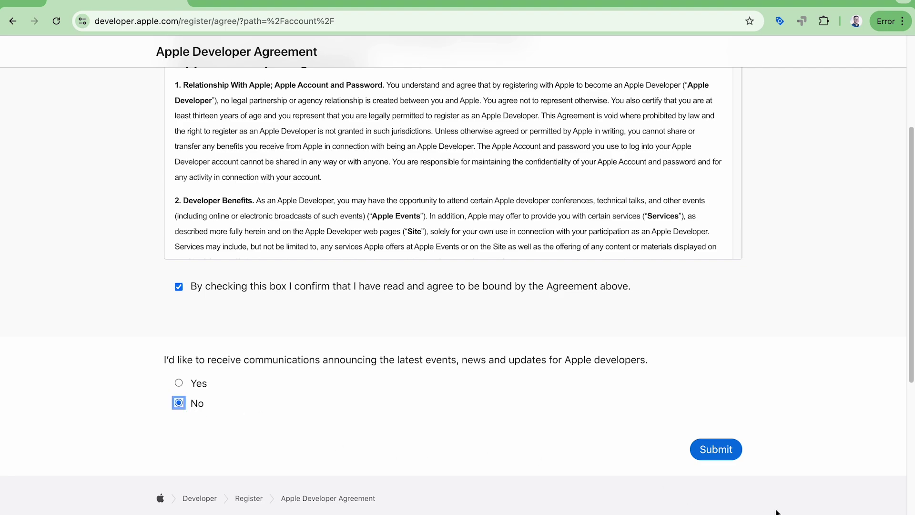
left_click(716, 449)
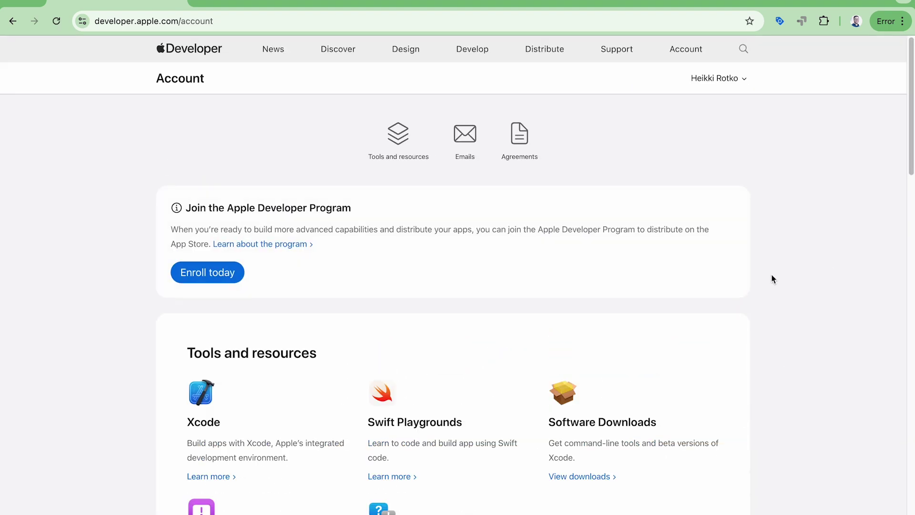
left_click(212, 274)
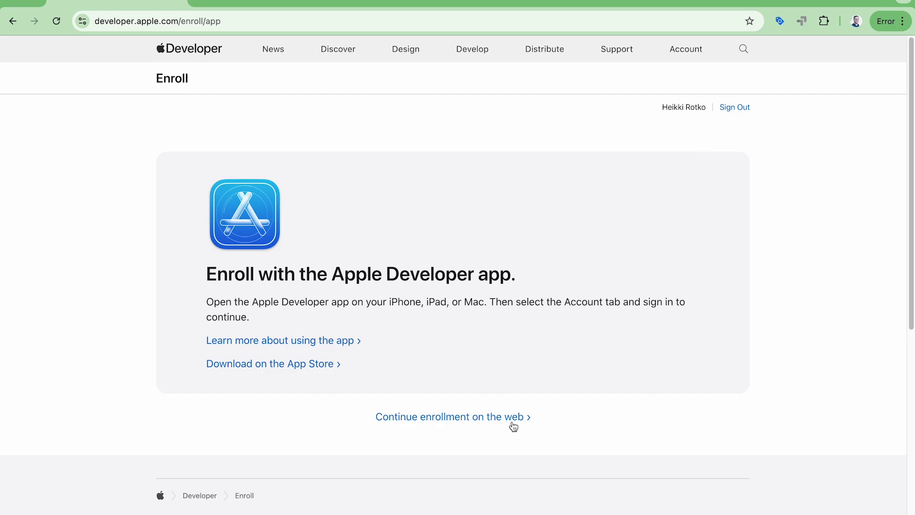
left_click(514, 422)
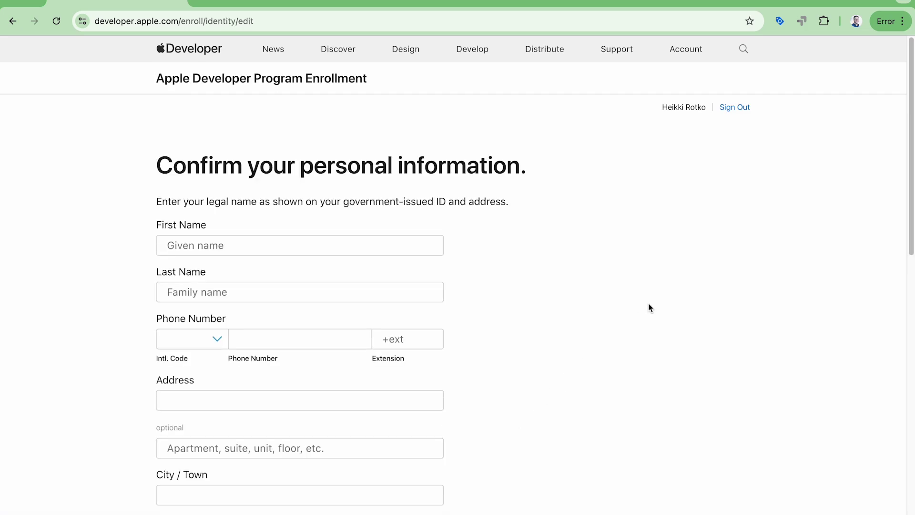
scroll(649, 304, "down", 1)
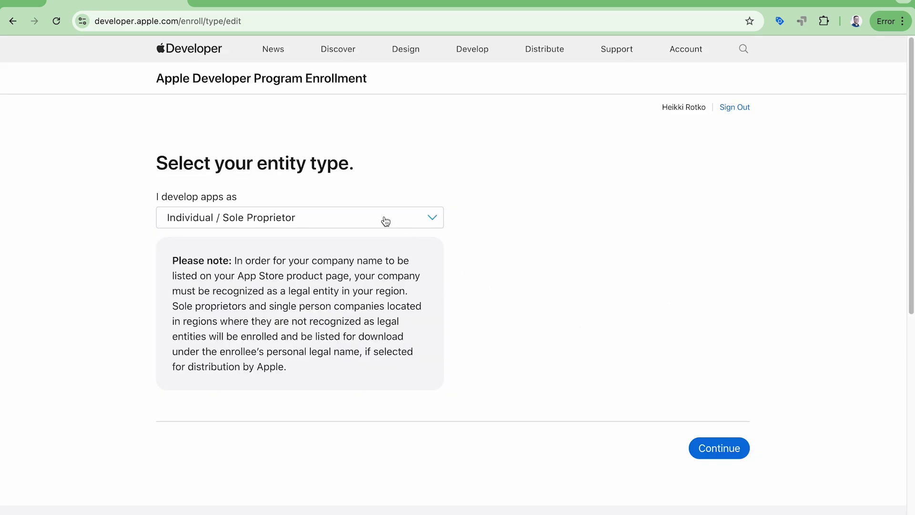
Step: Choose Company / Organization in the 'I develop apps as' dropdown
left_click(386, 218)
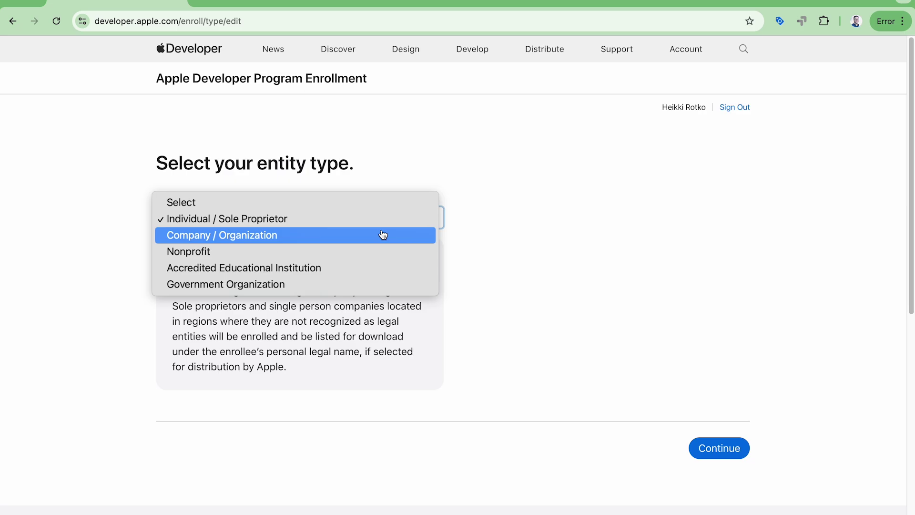
left_click(384, 234)
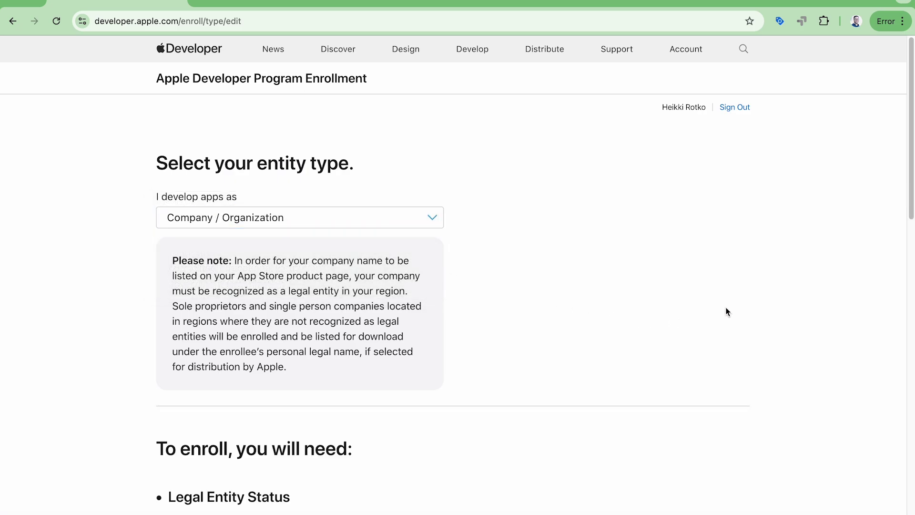
left_click_drag(912, 180, 903, 293)
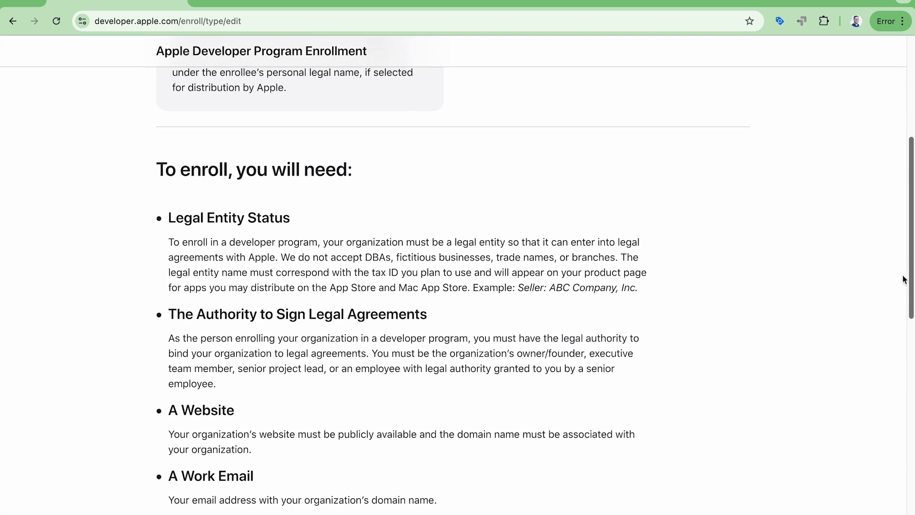
left_click_drag(902, 292, 901, 333)
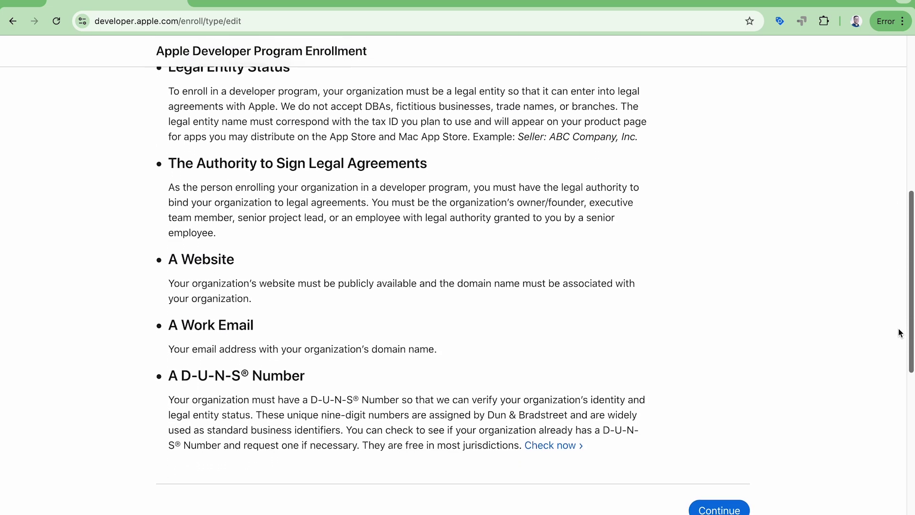
left_click_drag(900, 333, 902, 343)
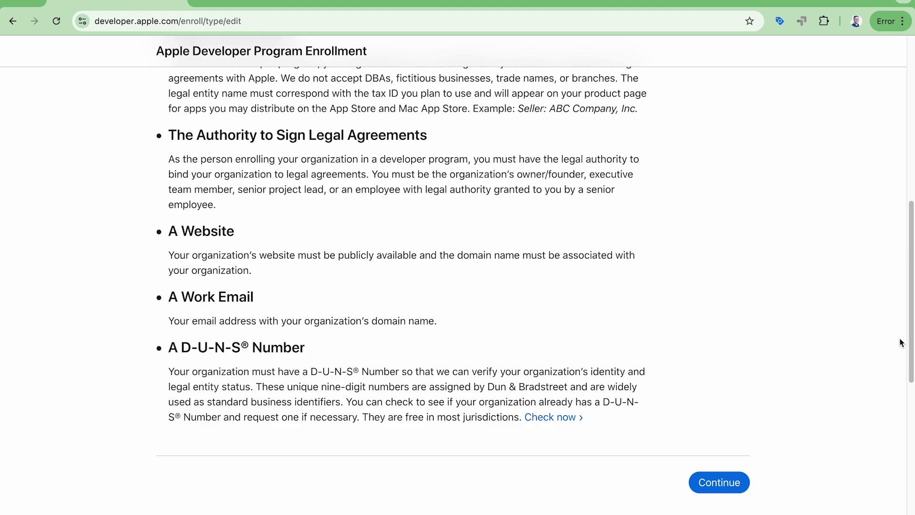
Step: Submit legal entity name Choicely GmbH, its D-U-N-S number and the captcha characters
left_click(730, 482)
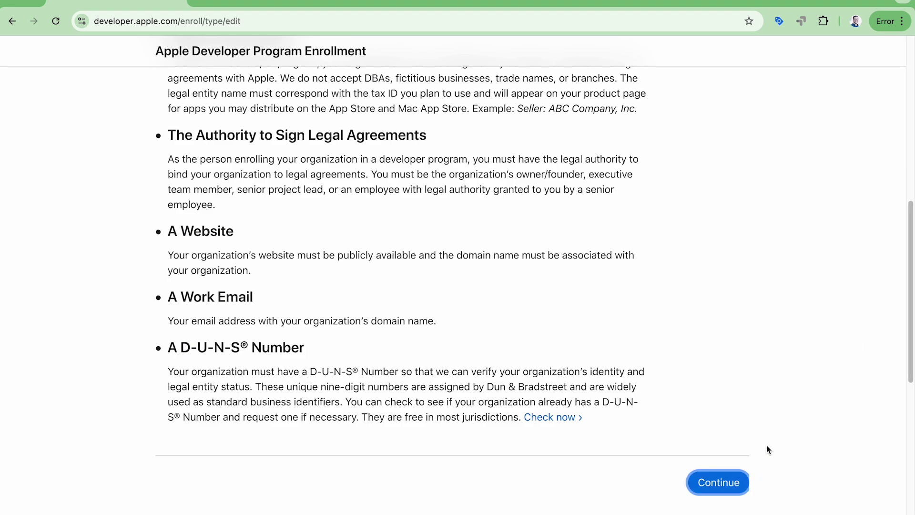
left_click(439, 182)
type("Choicely GmbH")
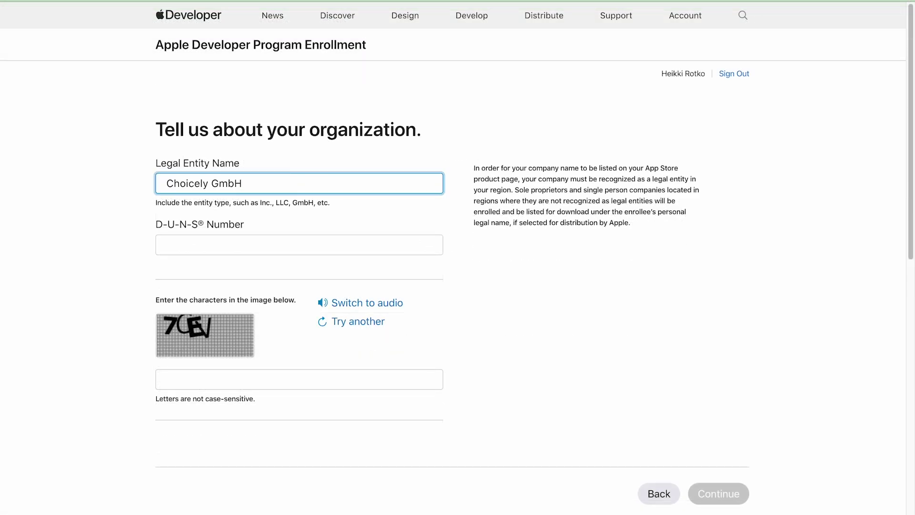
left_click(864, 437)
left_click(223, 246)
type("481290595")
left_click(229, 379)
left_click(256, 378)
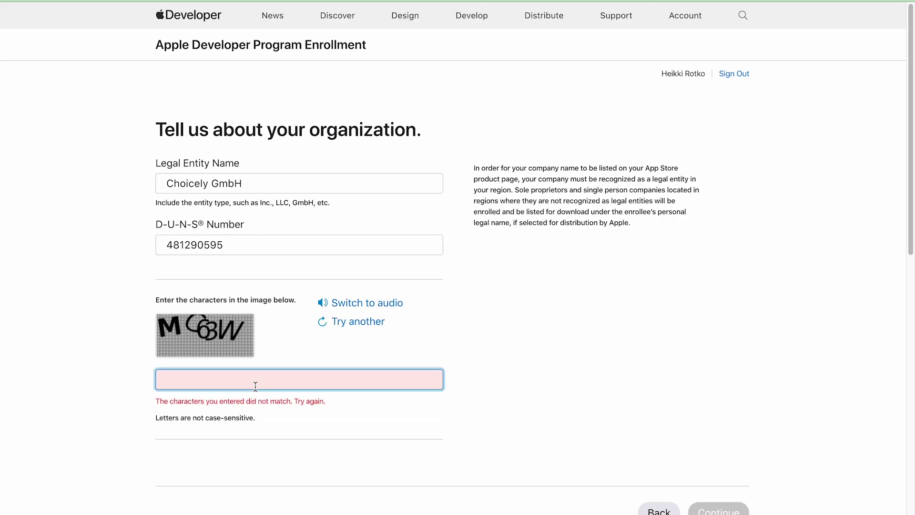
type("MO")
key("BackSpace")
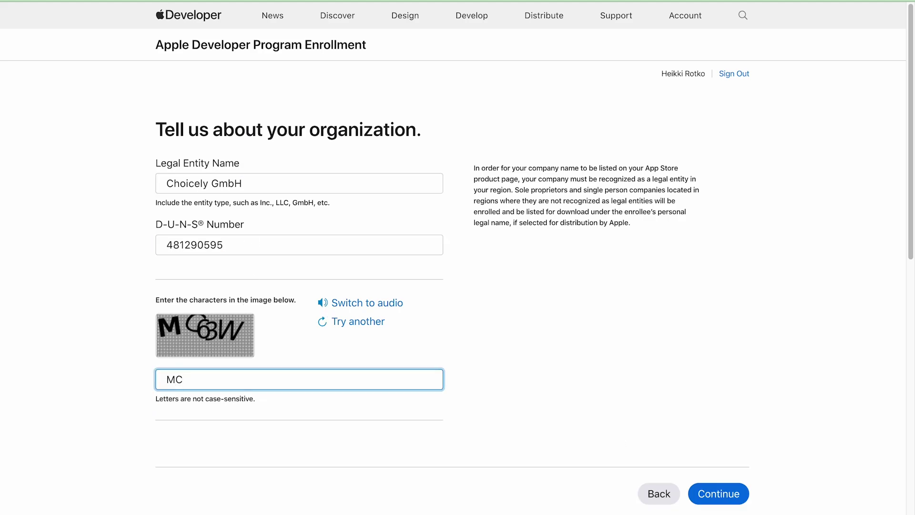
type("C63W")
left_click(718, 494)
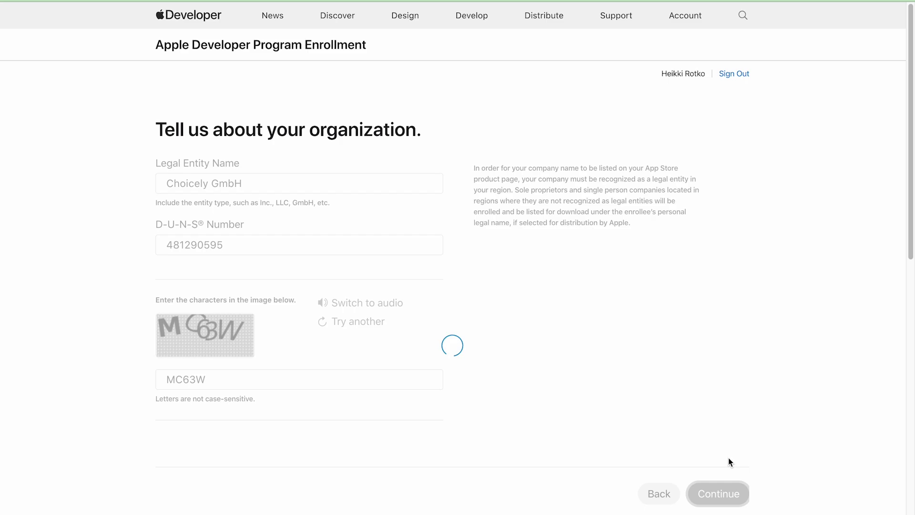
scroll(677, 300, "down", 5)
scroll(678, 301, "down", 2)
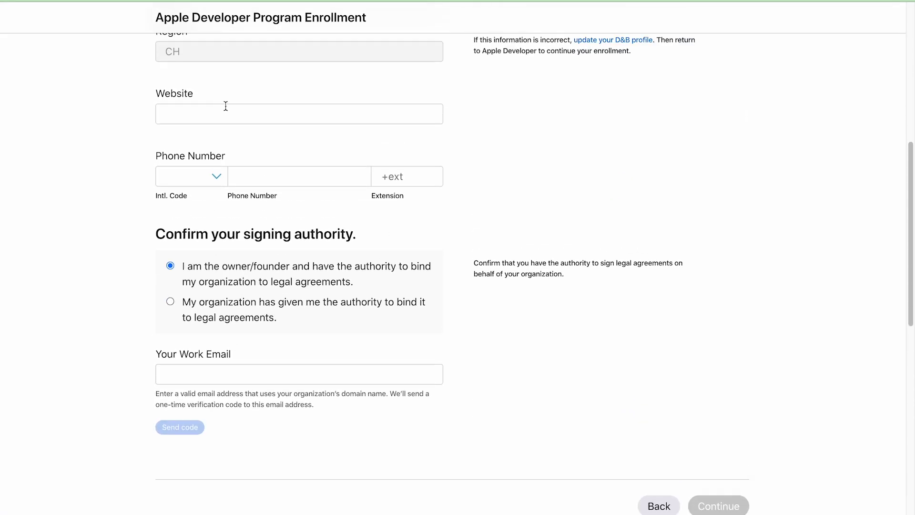
Step: Enter the organization's website and phone number with the +41 dialing code
left_click(227, 113)
type("https://www.c")
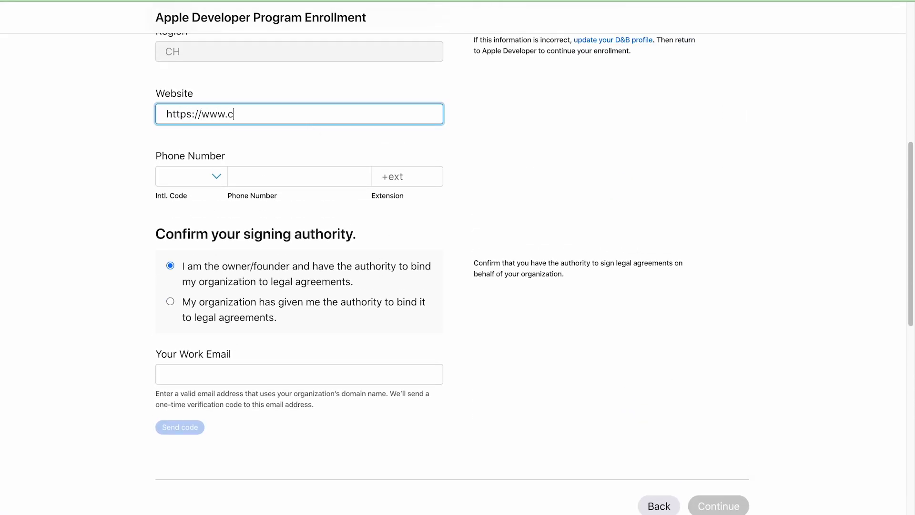
type("hoicely.xco")
key("BackSpace")
key("BackSpace")
key("BackSpace")
type("com")
scroll(770, 217, "down", 1)
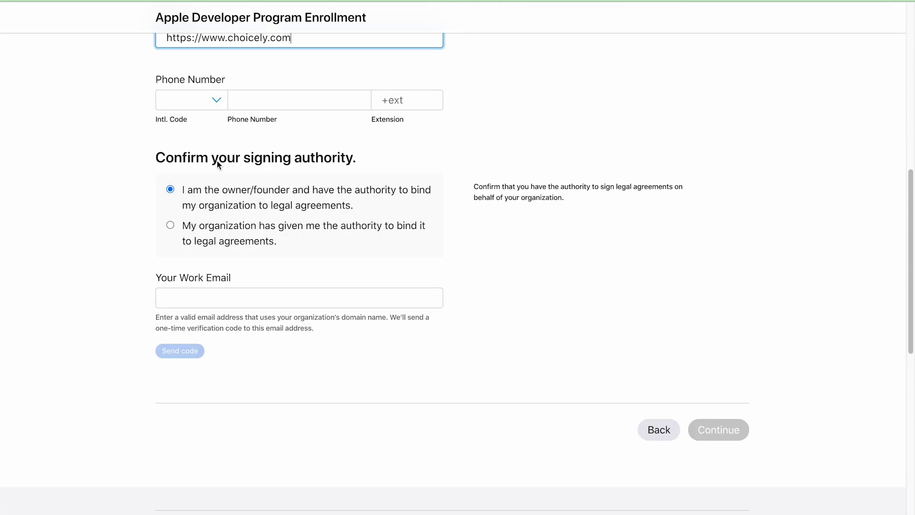
left_click(216, 100)
left_click(169, 315)
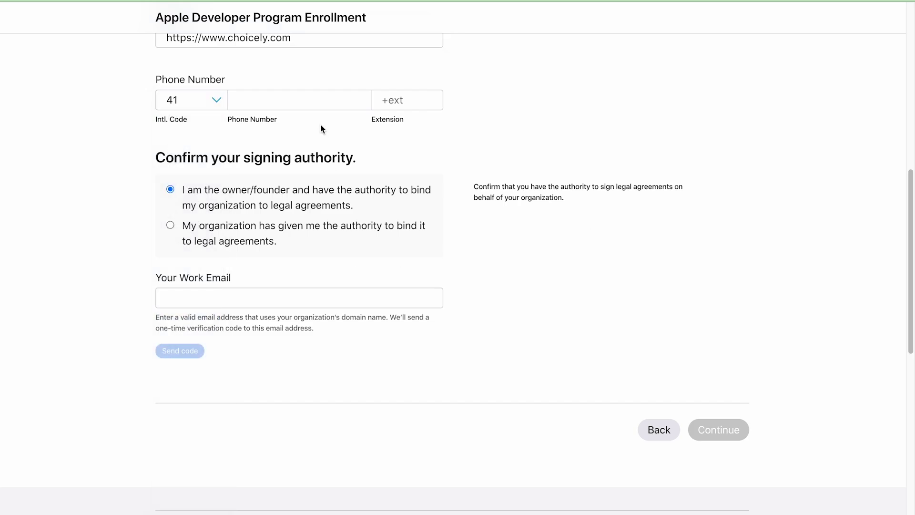
left_click(299, 100)
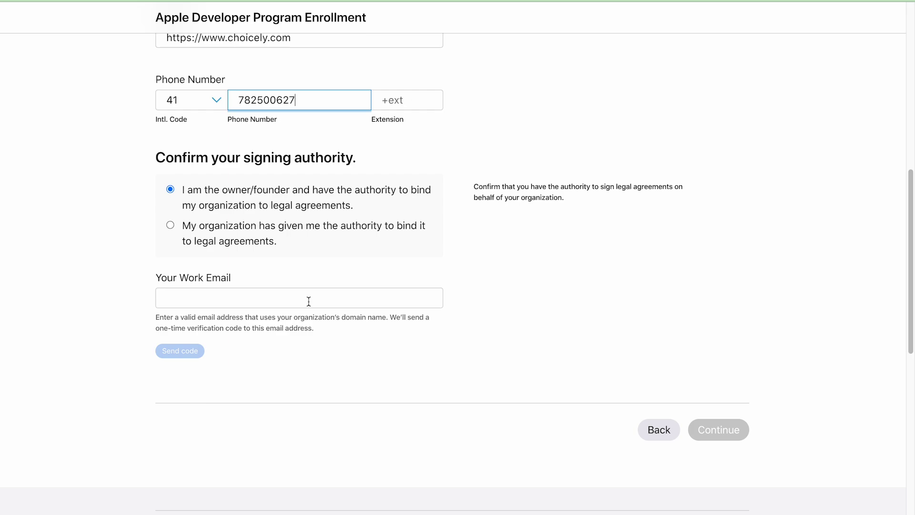
key("Tab")
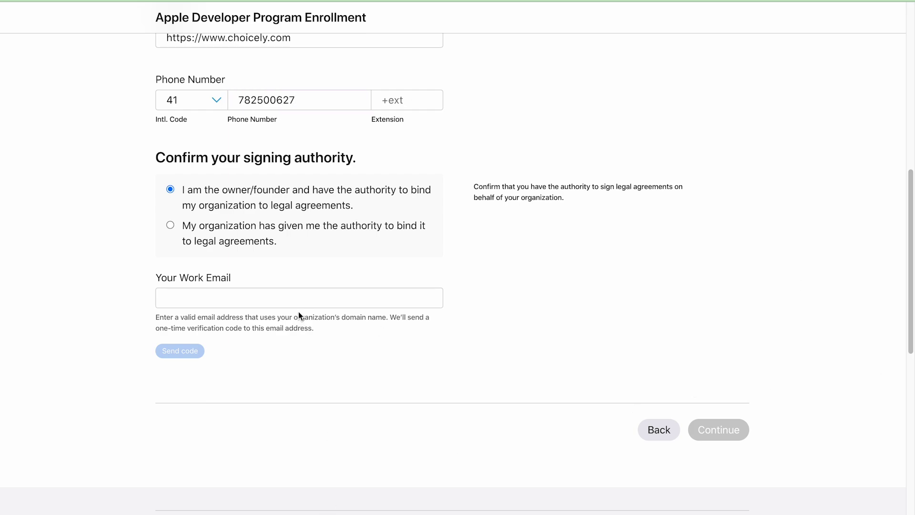
Step: Verify the work email with the emailed code and submit the details
left_click(299, 298)
left_click(193, 353)
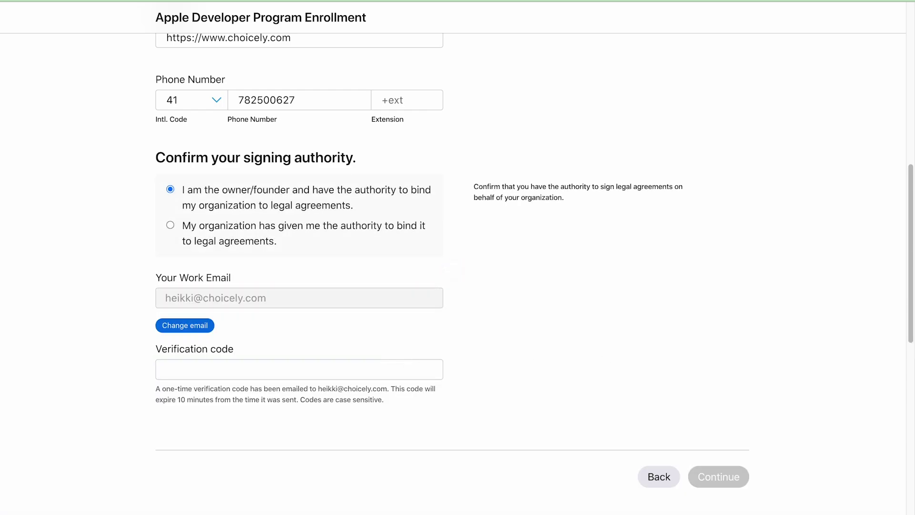
left_click(277, 369)
key("super+v")
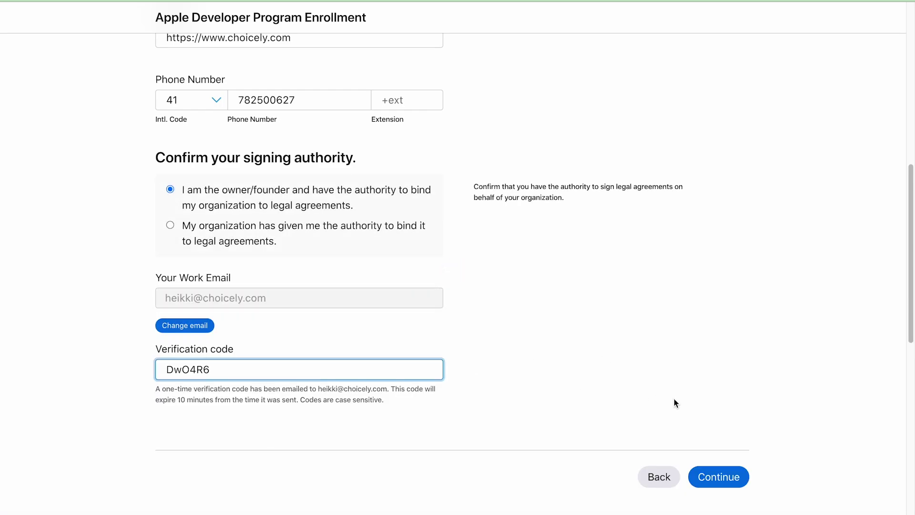
left_click(721, 474)
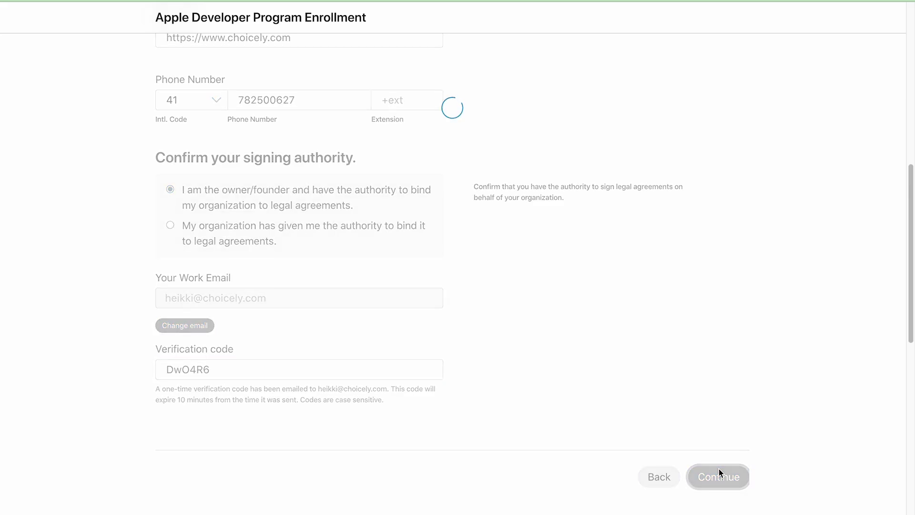
scroll(606, 273, "down", 5)
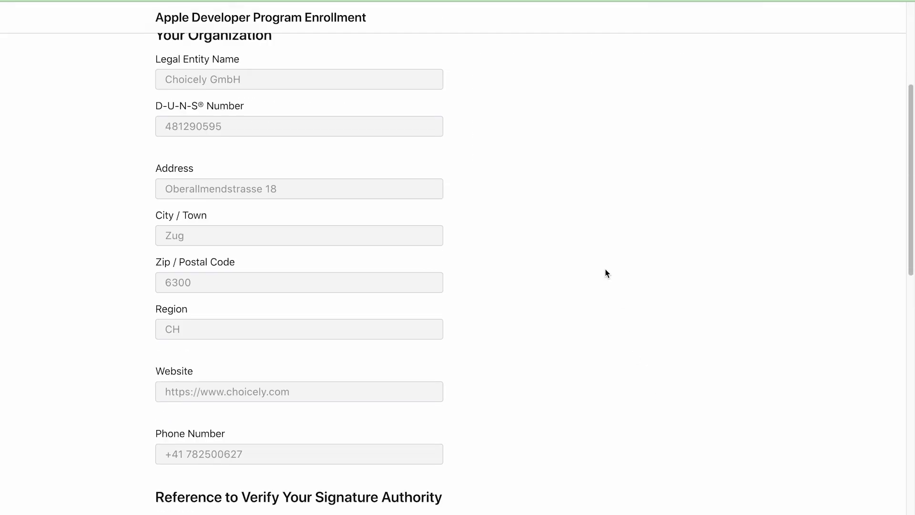
scroll(606, 274, "down", 5)
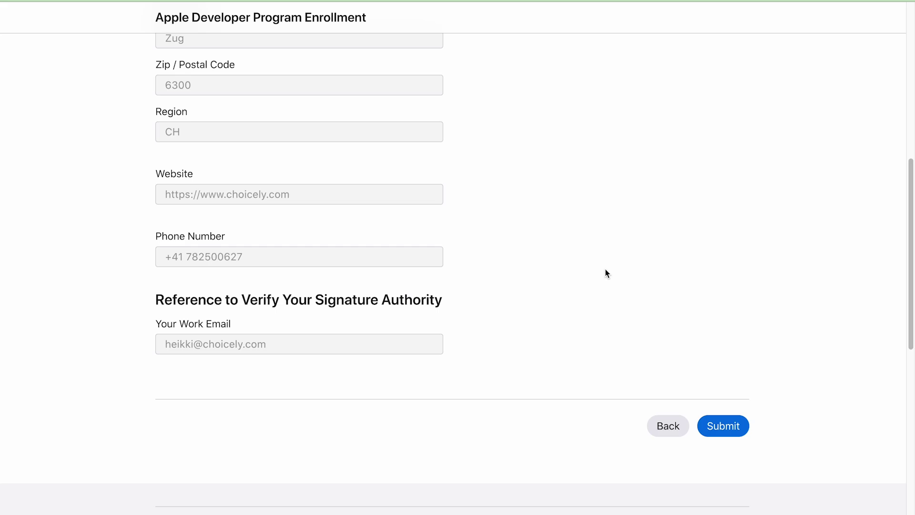
scroll(607, 274, "down", 2)
Step: Submit the confirmed organization enrollment summary for processing
left_click(722, 395)
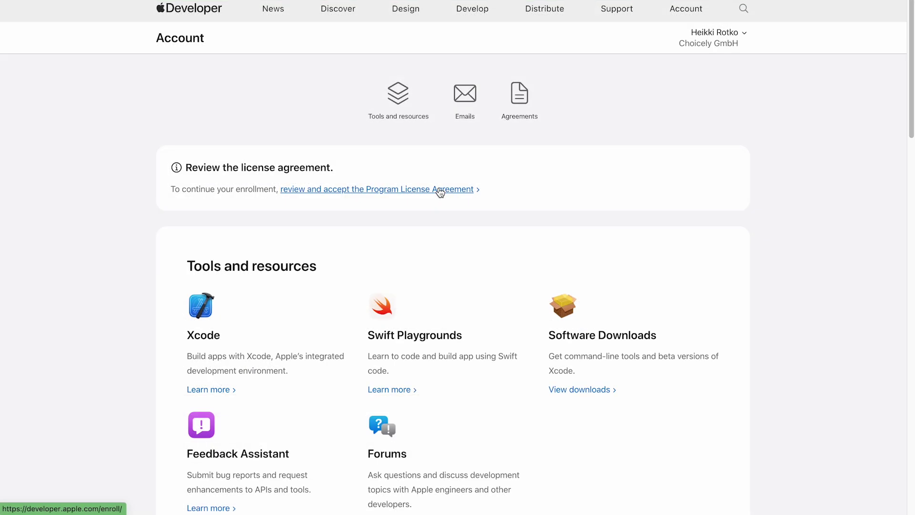
Step: Review and accept the Program License Agreement, then continue to the purchase page
left_click(440, 193)
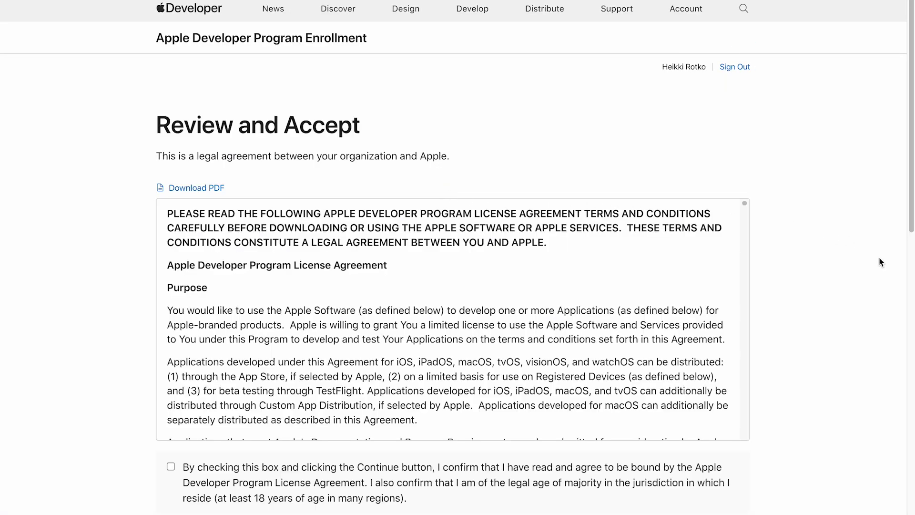
scroll(881, 262, "down", 3)
left_click(347, 385)
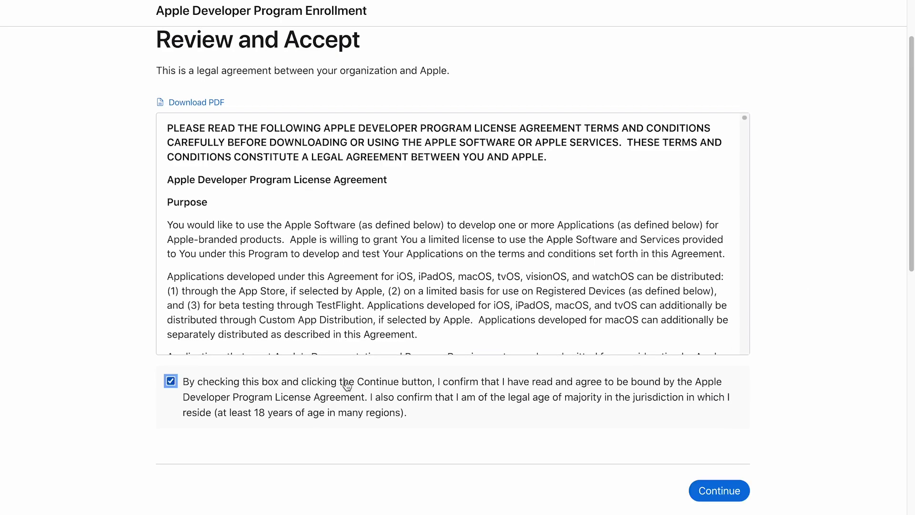
scroll(458, 236, "down", 10)
left_click(719, 474)
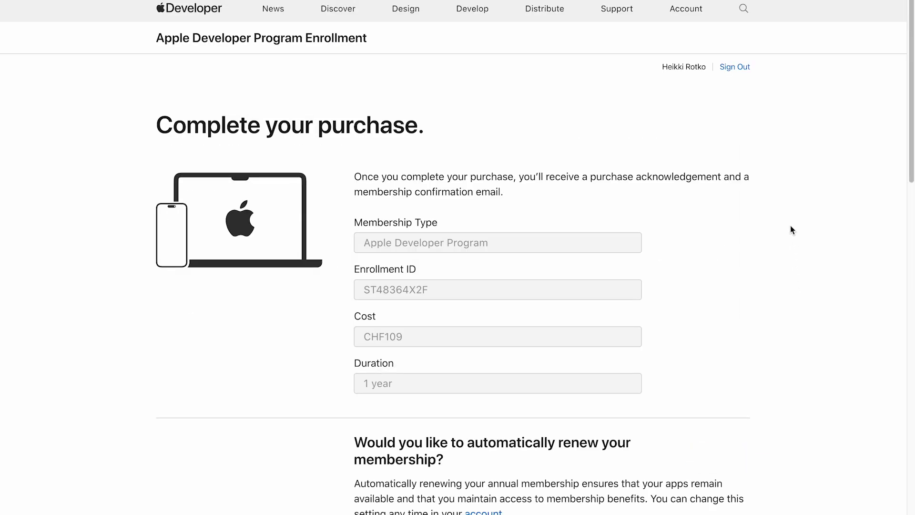
scroll(790, 225, "down", 5)
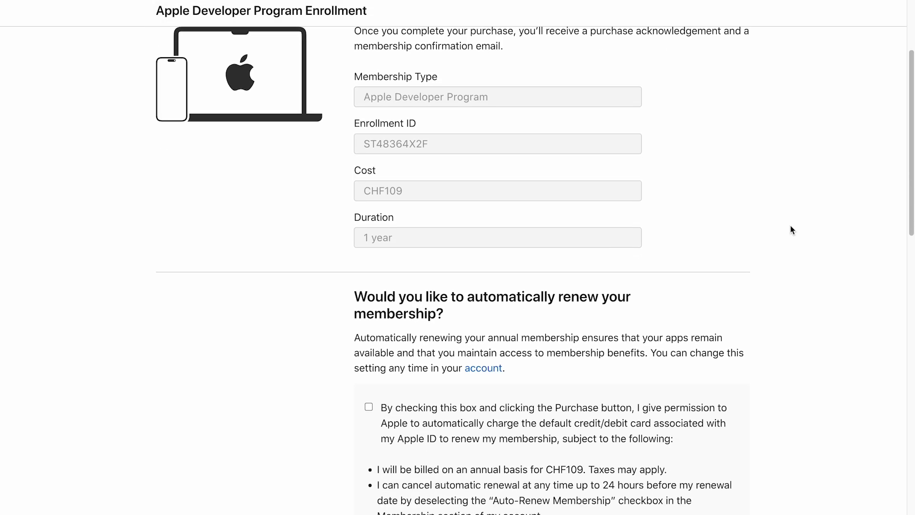
scroll(790, 226, "down", 4)
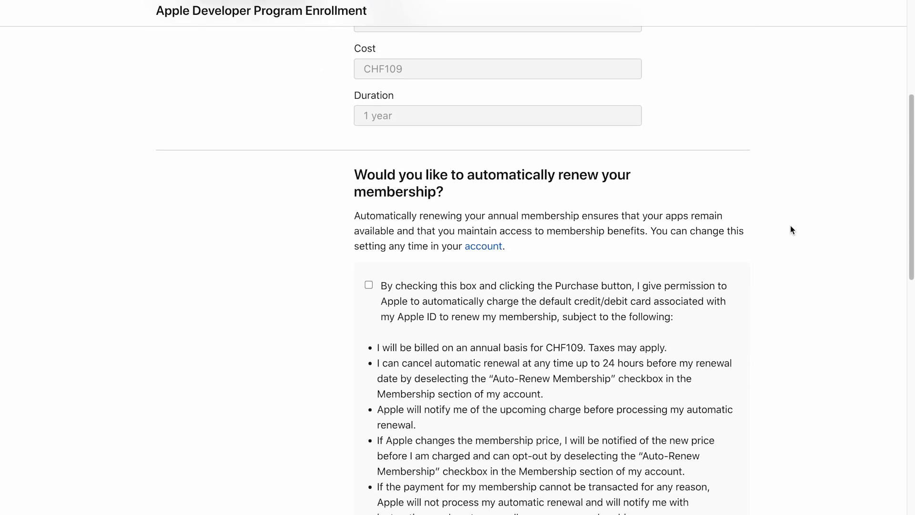
scroll(790, 225, "down", 3)
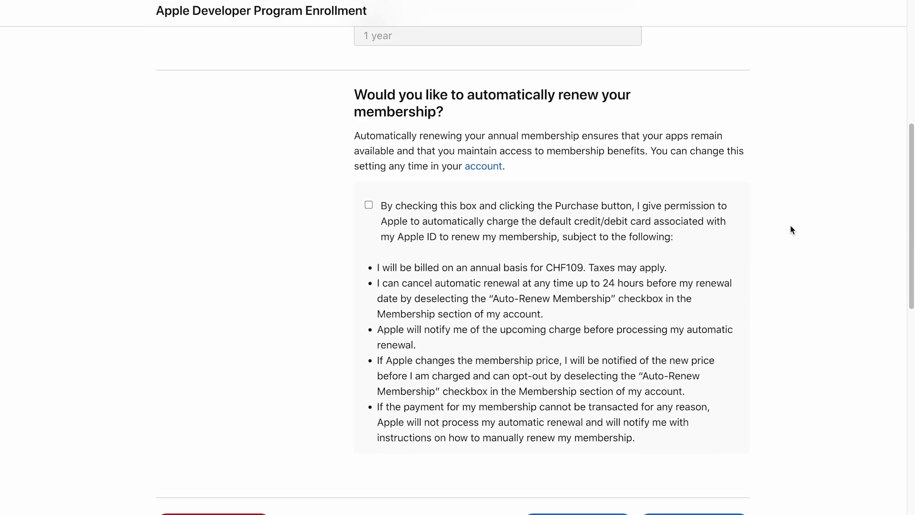
scroll(791, 225, "down", 2)
scroll(790, 225, "down", 1)
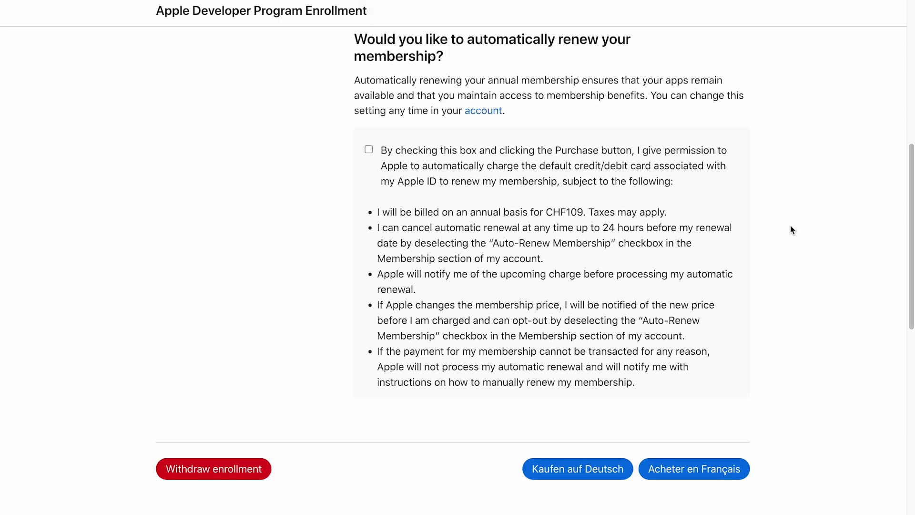
scroll(791, 226, "down", 1)
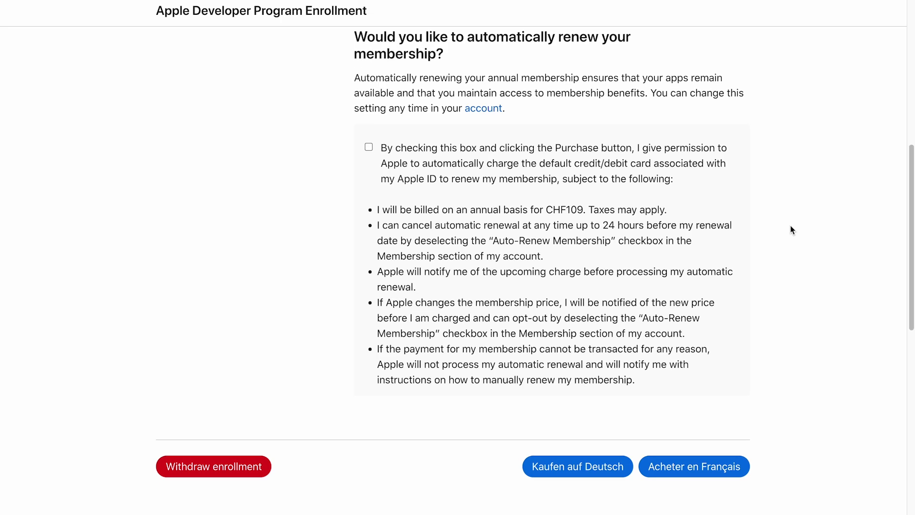
scroll(790, 225, "down", 4)
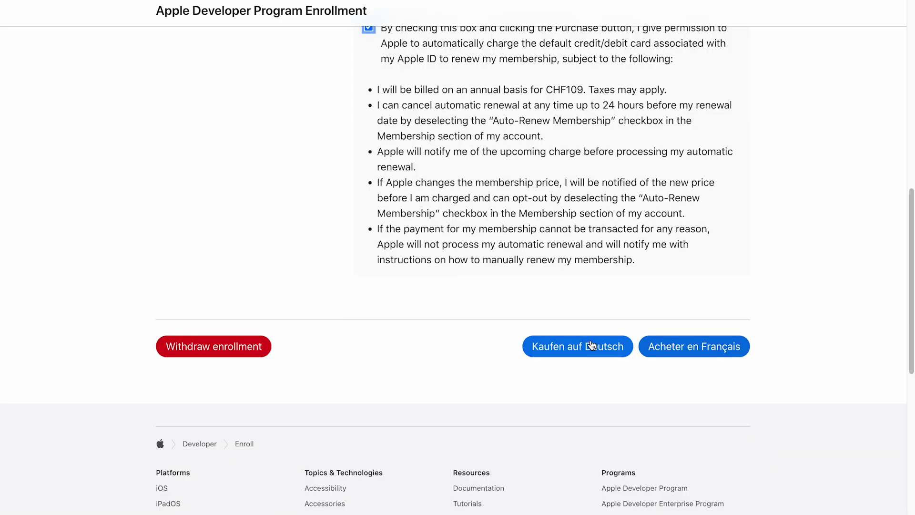
Step: Agree to auto-renewal and start checkout via Kaufen auf Deutsch
left_click(594, 348)
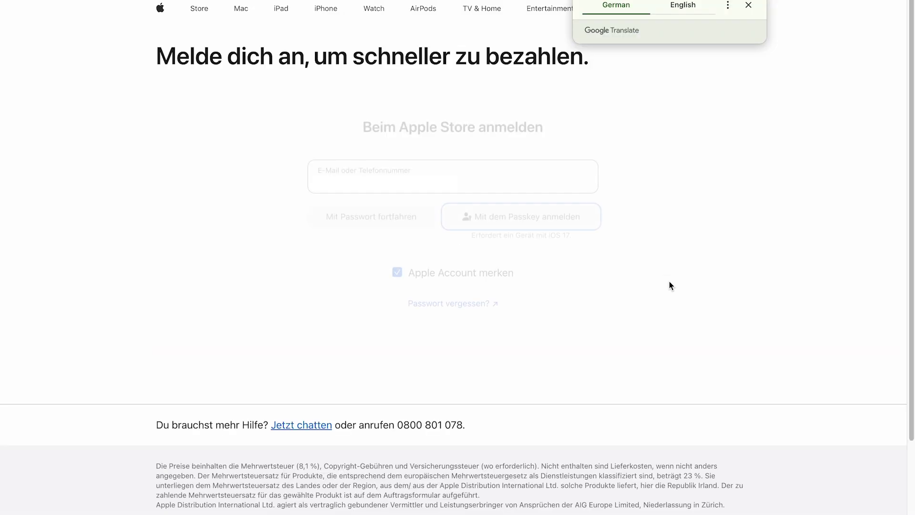
Step: Sign in to the Apple Store by pasting the password into the Passwort field
left_click(362, 216)
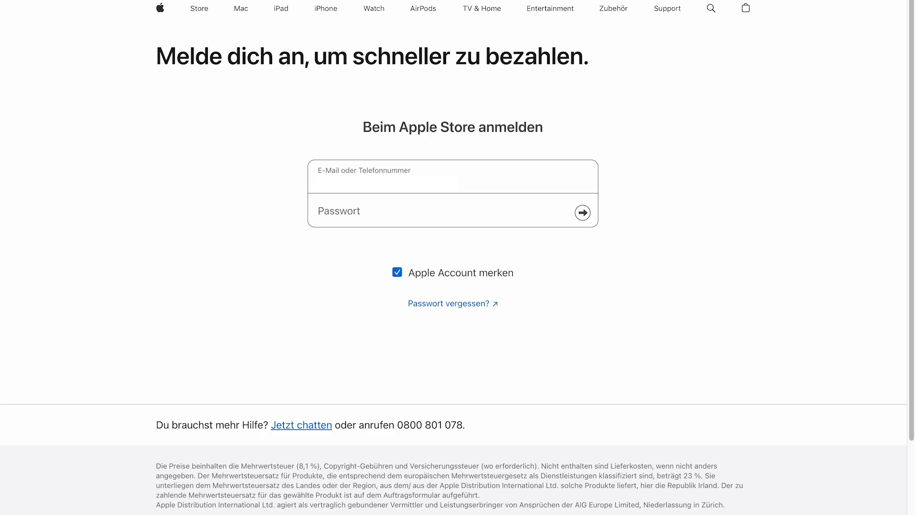
left_click(363, 214)
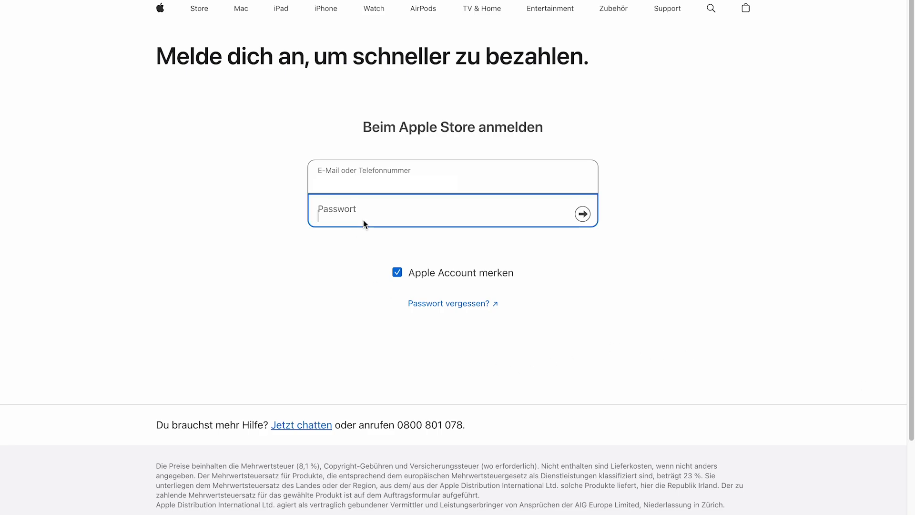
right_click(367, 215)
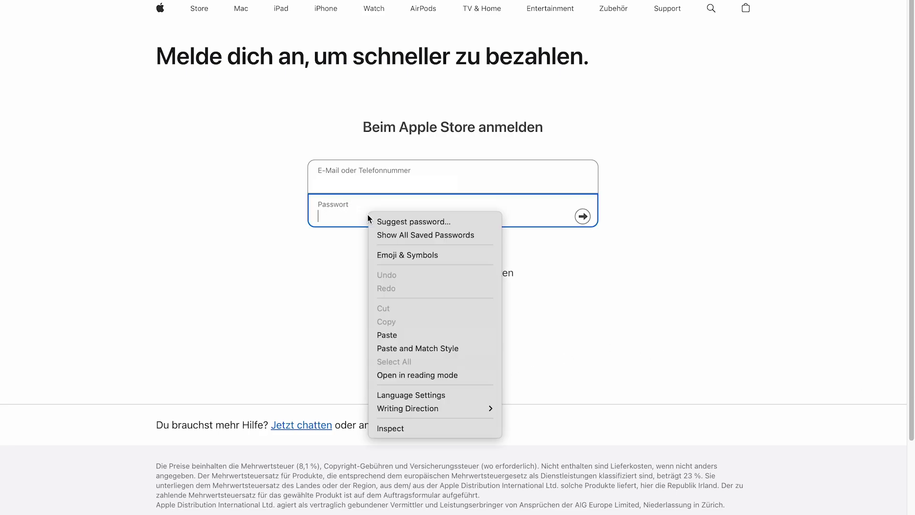
left_click(432, 335)
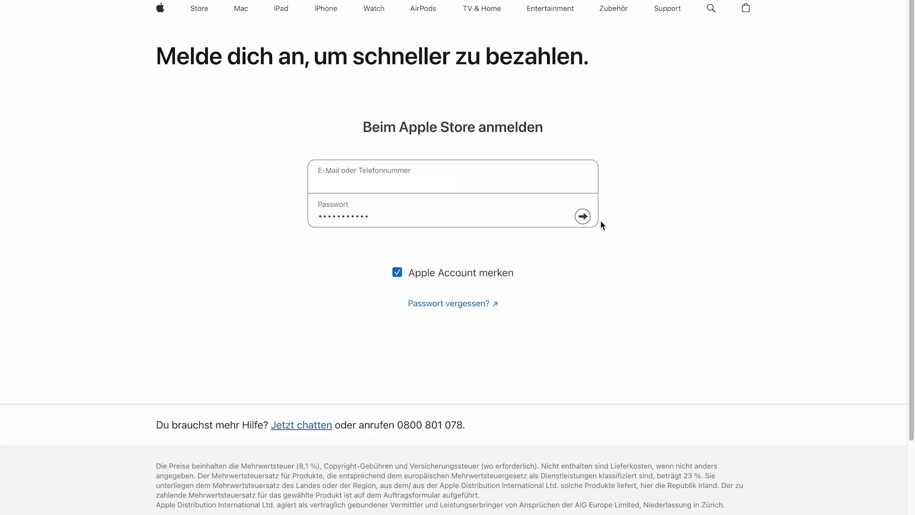
left_click(584, 217)
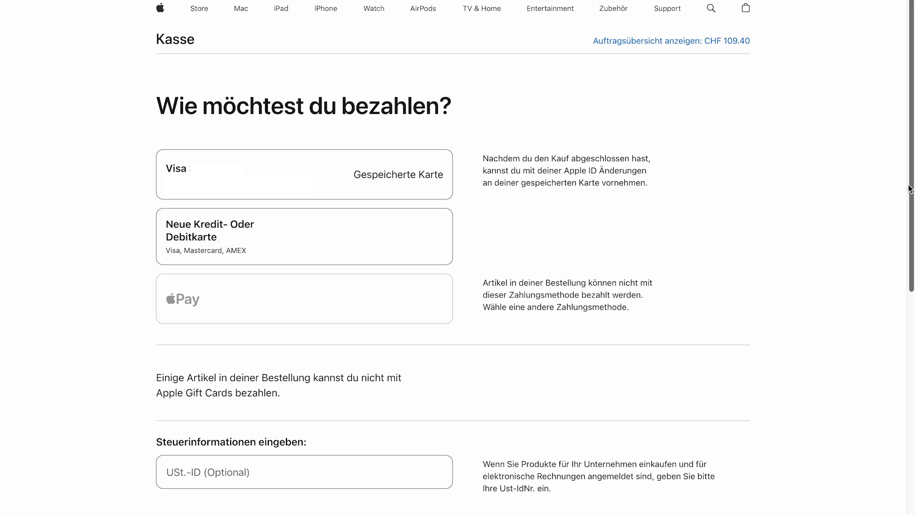
Step: Submit the Kasse payment step to review the one-year Apple Developer membership order
mouse_move(911, 188)
left_mouse_down()
mouse_move(910, 401)
mouse_move(910, 386)
left_mouse_up()
left_click(360, 356)
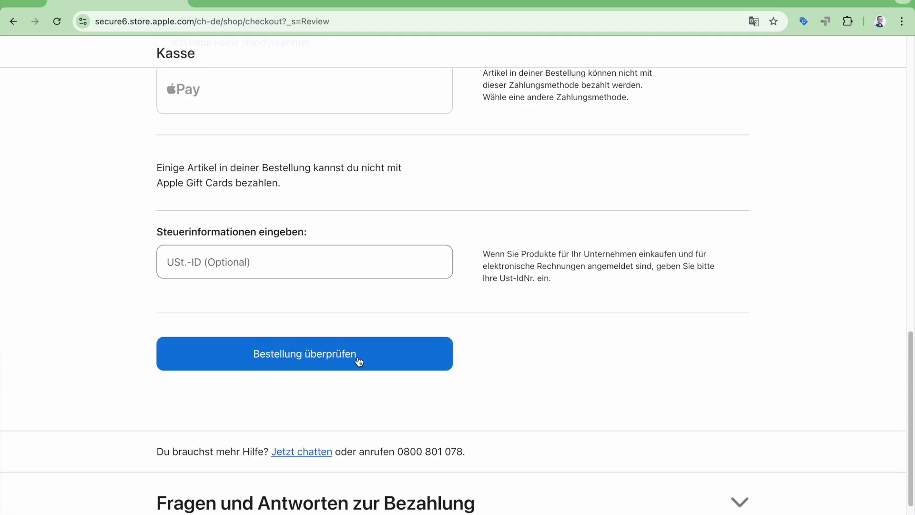